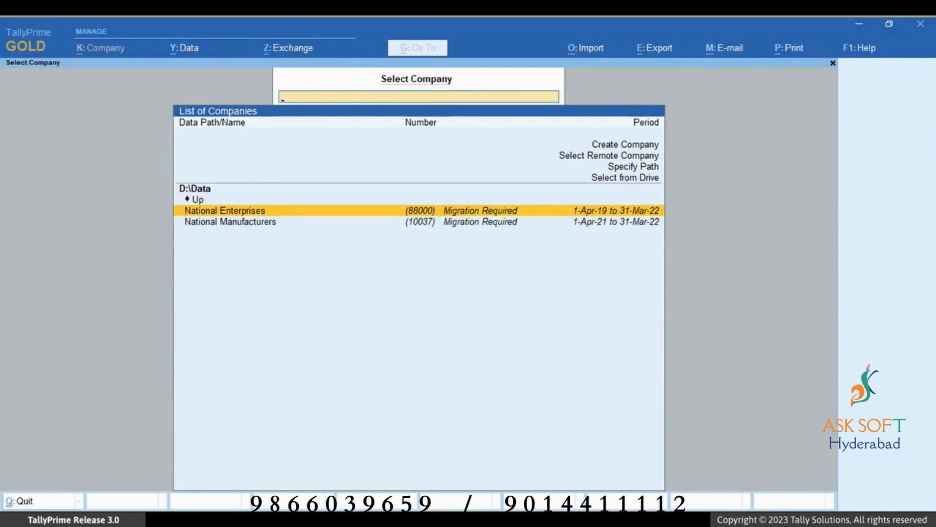
# Open National Enterprises from the company list and log in with the company's username and password
pyautogui.press('Return')
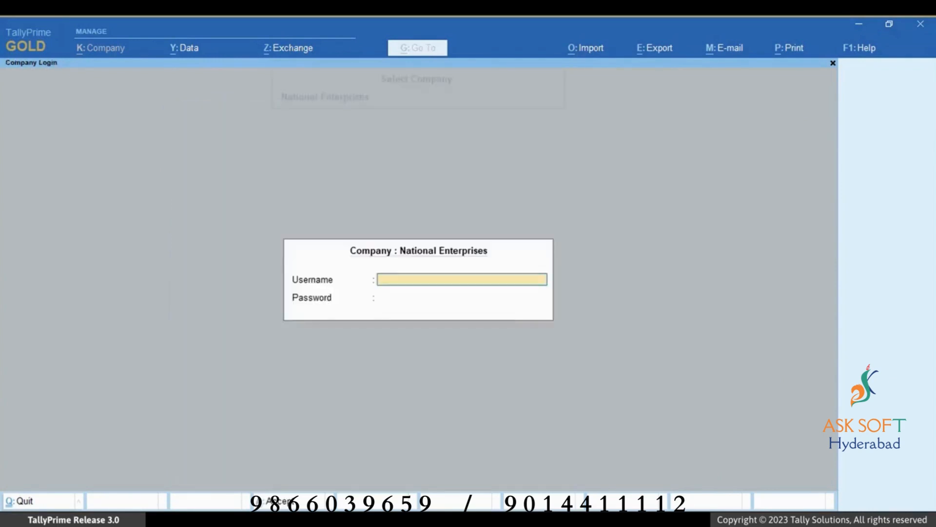
pyautogui.write('a')
pyautogui.press('Return')
pyautogui.press('Return')
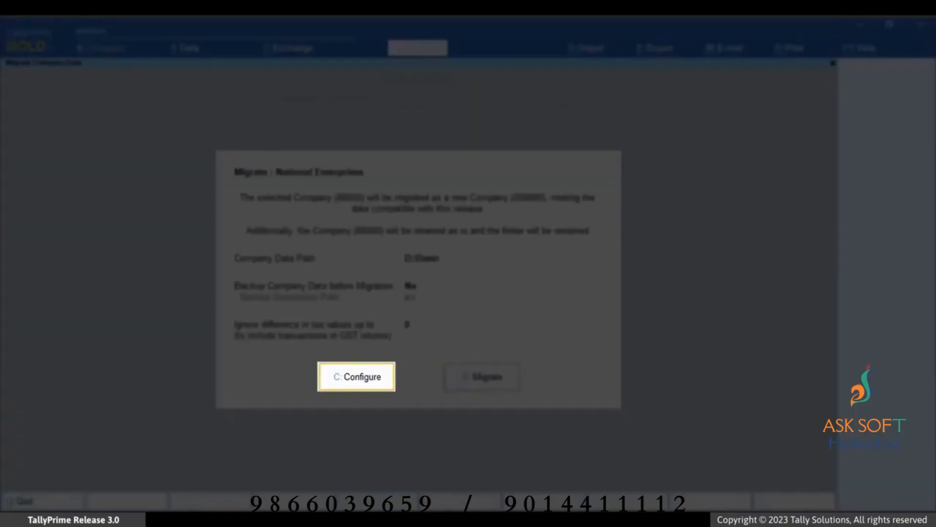
# In the migration configuration, enable backing up company data before migration and set the backup destination path to D:\Backup
pyautogui.press('c')
pyautogui.press('y')
pyautogui.press('Down')
pyautogui.press('Return')
pyautogui.press('Up')
pyautogui.press('Return')
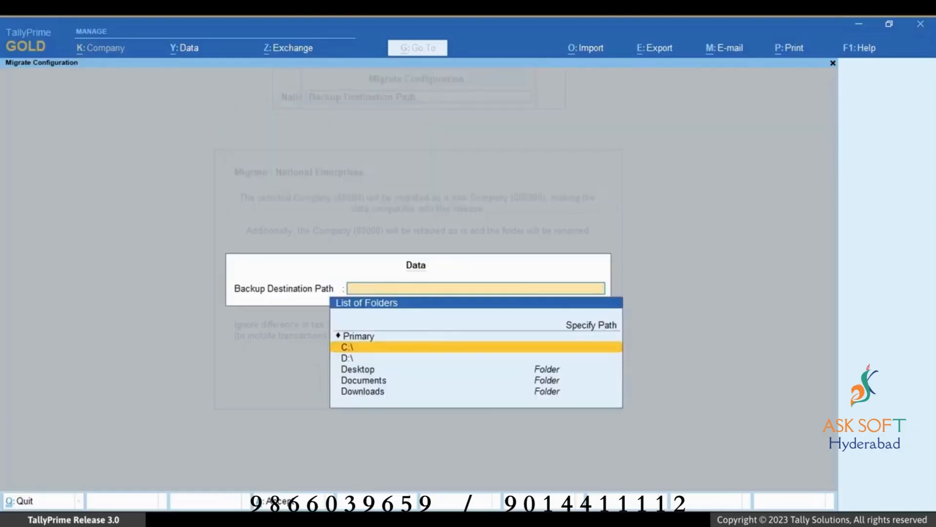
pyautogui.press('Down')
pyautogui.press('Return')
pyautogui.press('Down')
pyautogui.press('Down')
pyautogui.press('Return')
pyautogui.press('Return')
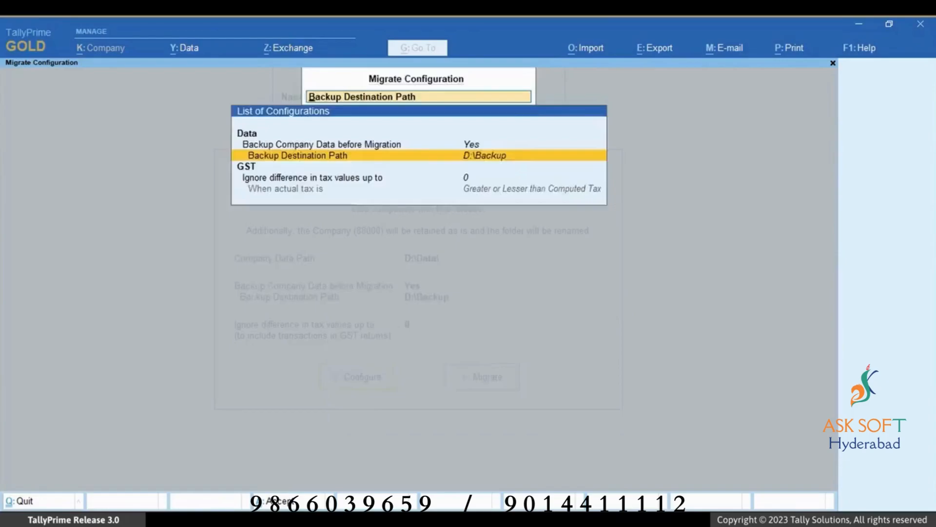
# Ignore differences in GST tax values up to 1 when the actual tax is Greater or Lesser than Computed Tax
pyautogui.press('Down')
pyautogui.press('Down')
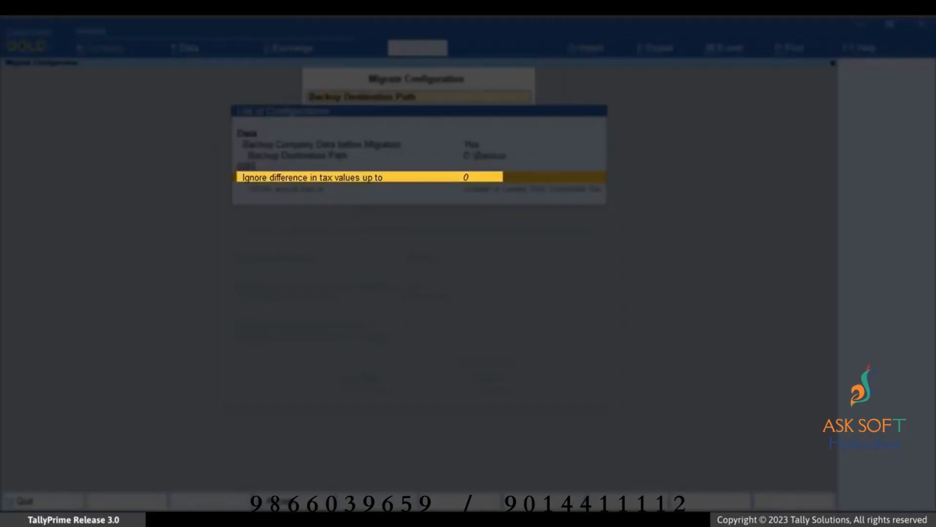
pyautogui.press('Return')
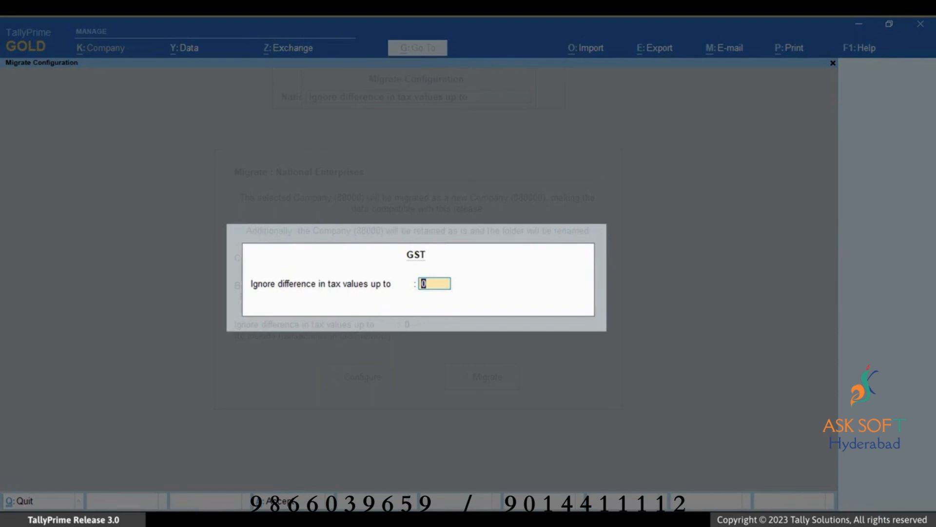
pyautogui.write('1')
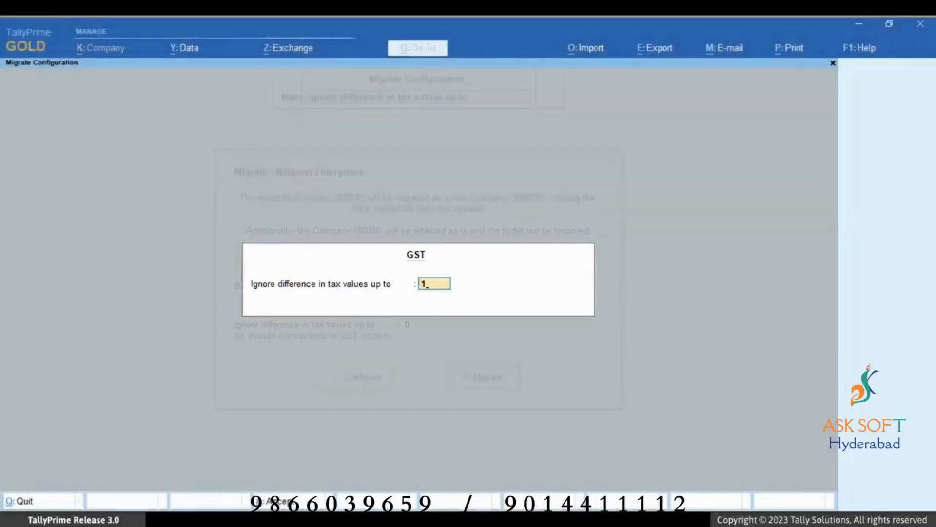
pyautogui.press('Return')
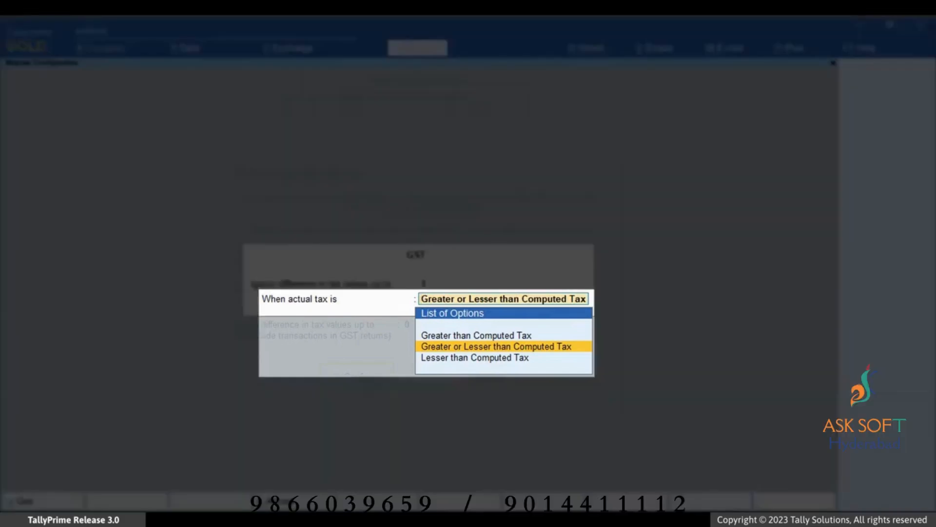
pyautogui.press('Up')
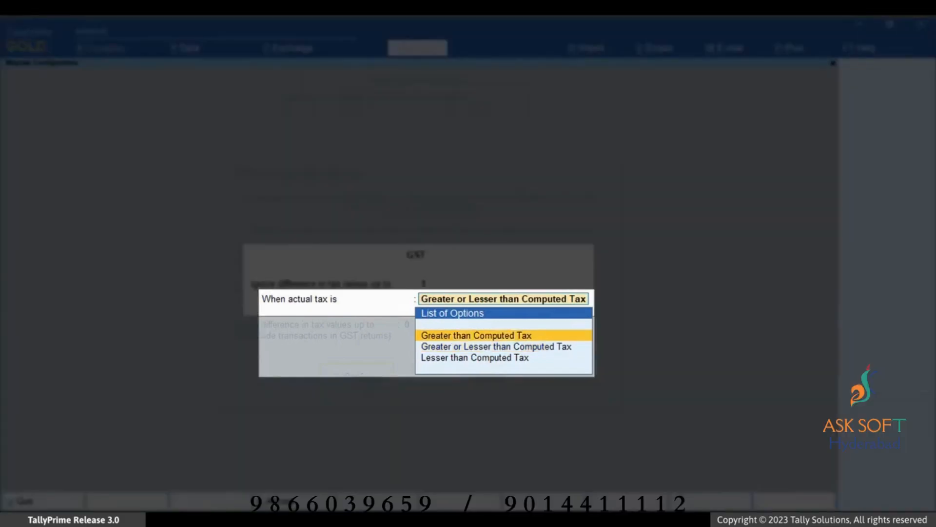
pyautogui.press('Down')
pyautogui.press('Down')
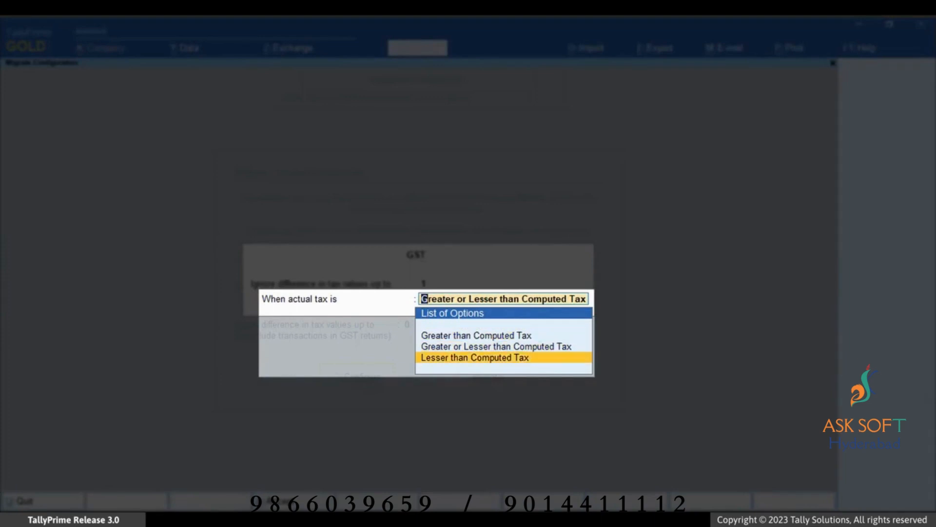
pyautogui.press('Up')
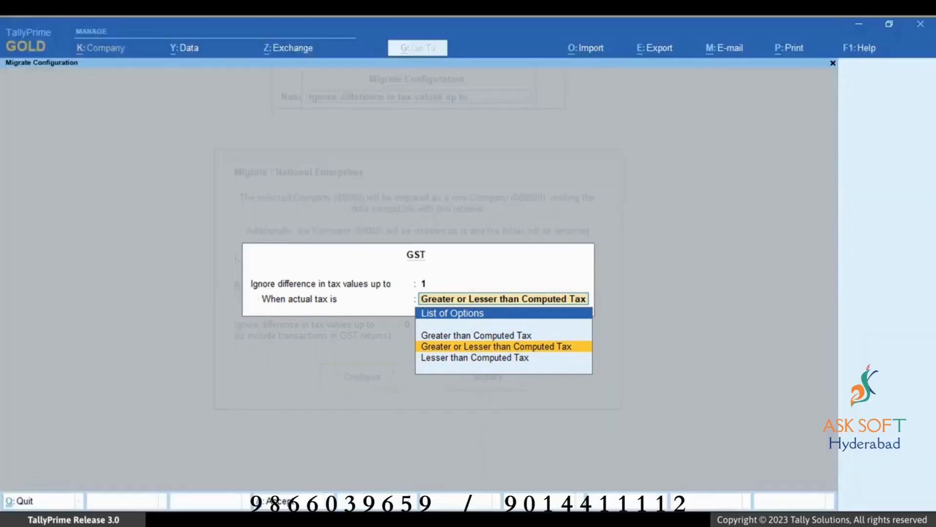
pyautogui.press('Return')
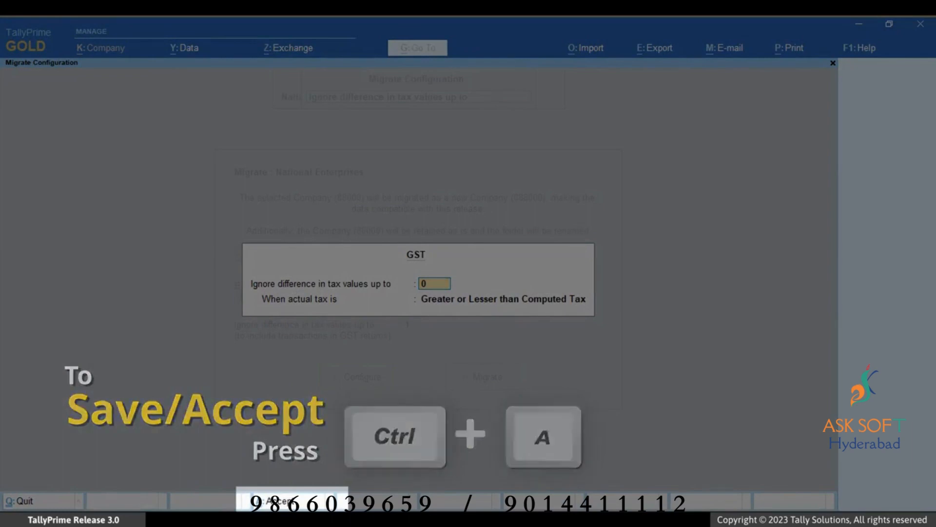
# Accept the migration configuration with the ignored difference in tax values set to 0
pyautogui.hotkey('ctrl', 'a')
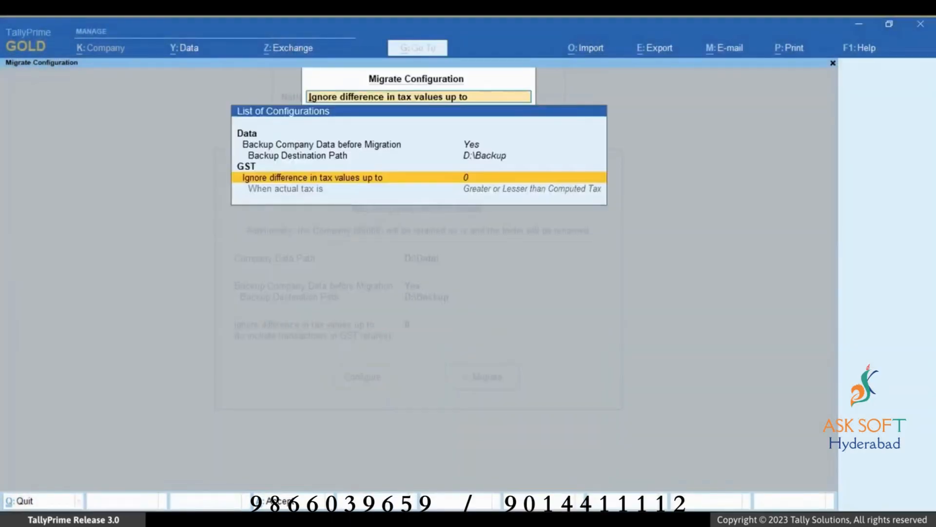
pyautogui.hotkey('ctrl', 'a')
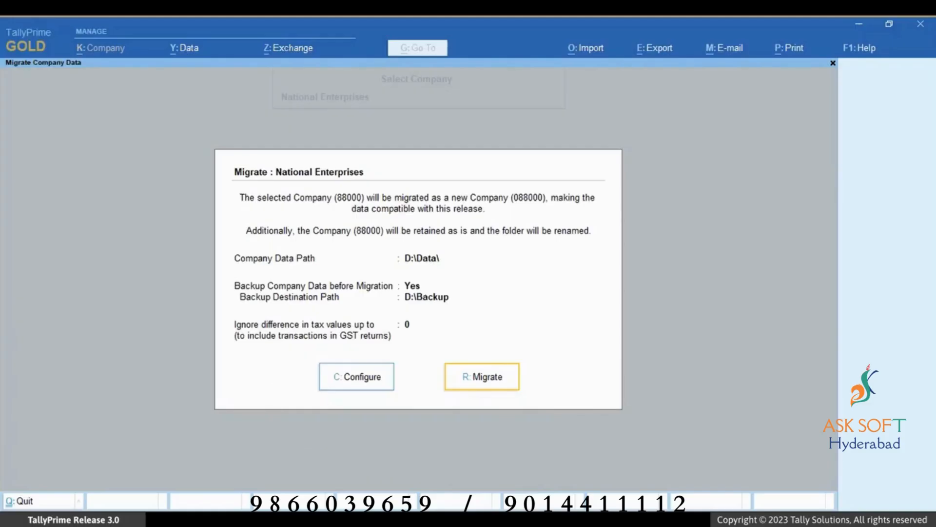
# Migrate National Enterprises, authorising with the company password, and show the migration statistics in detailed view
pyautogui.press('r')
pyautogui.press('Return')
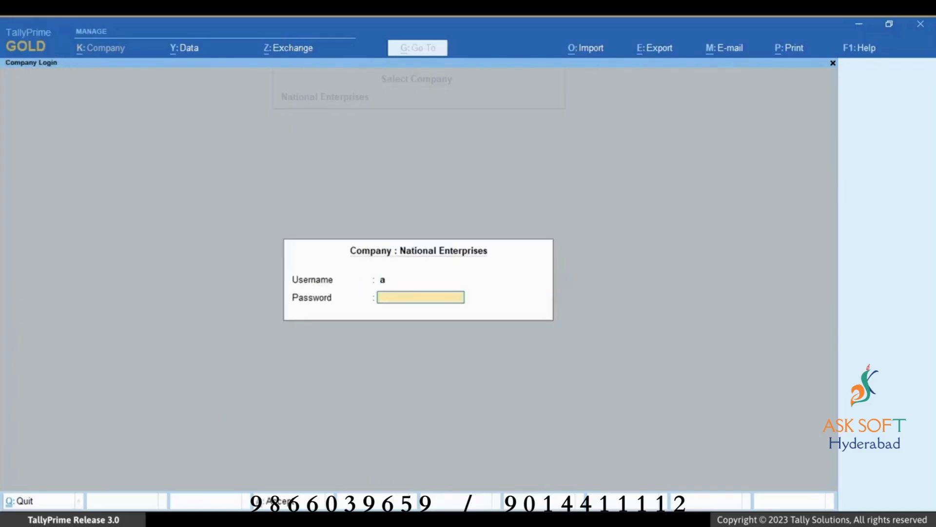
pyautogui.press('Return')
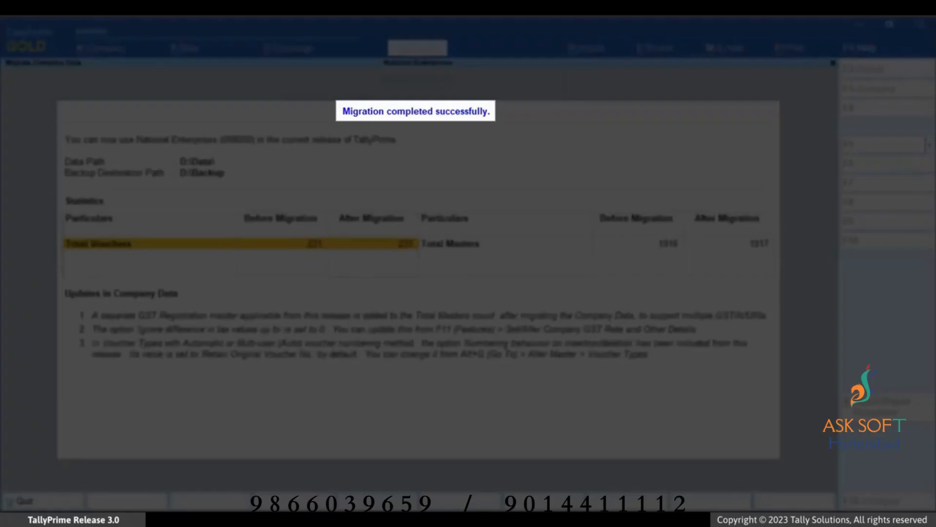
pyautogui.press('alt')
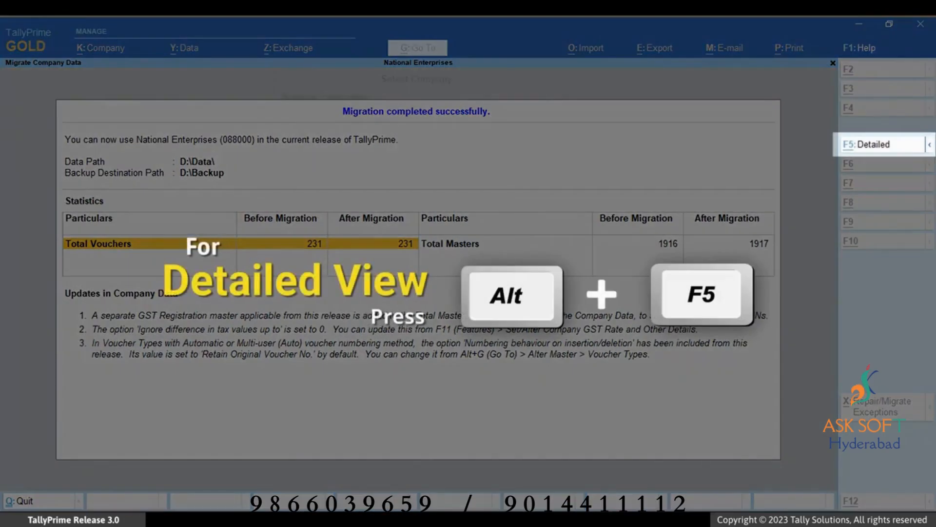
pyautogui.hotkey('alt', 'F5')
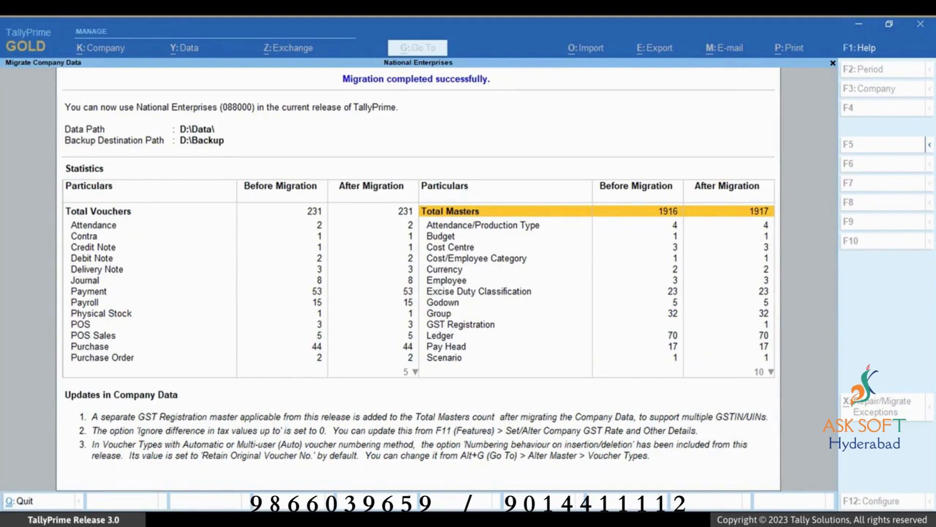
# Close the migration summary and log in to the migrated National Enterprises company with the company password
pyautogui.press('Return')
pyautogui.press('Return')
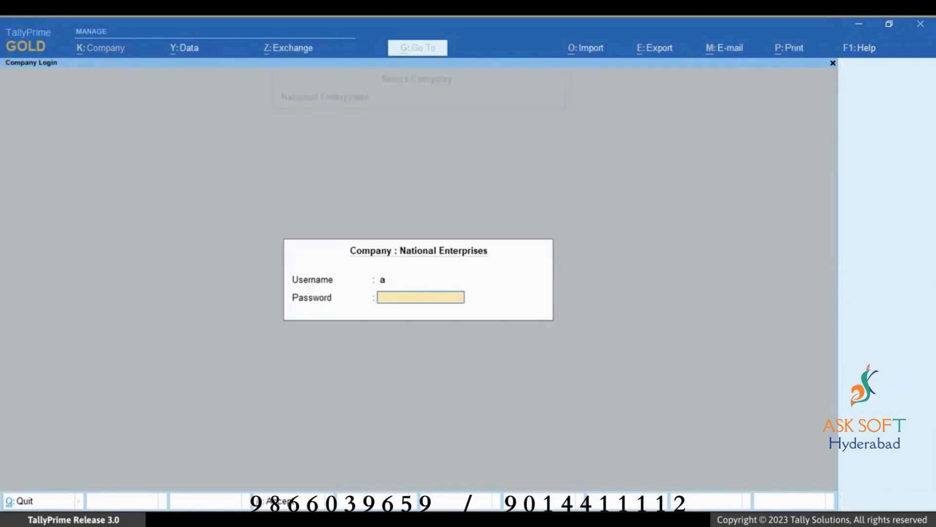
pyautogui.press('Return')
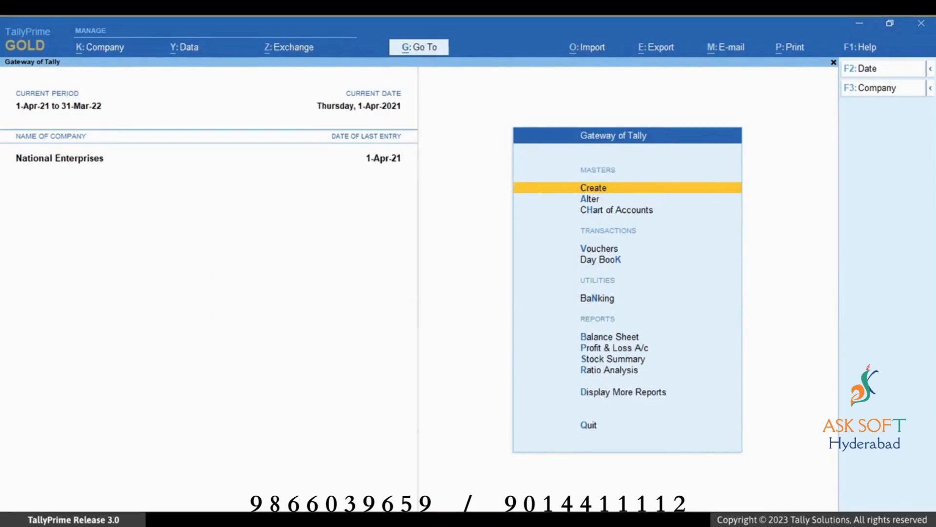
# Open the company selection list and look through the companies and folders in D:\Data
pyautogui.hotkey('alt', 'k')
pyautogui.press('Down')
pyautogui.press('Down')
pyautogui.press('Down')
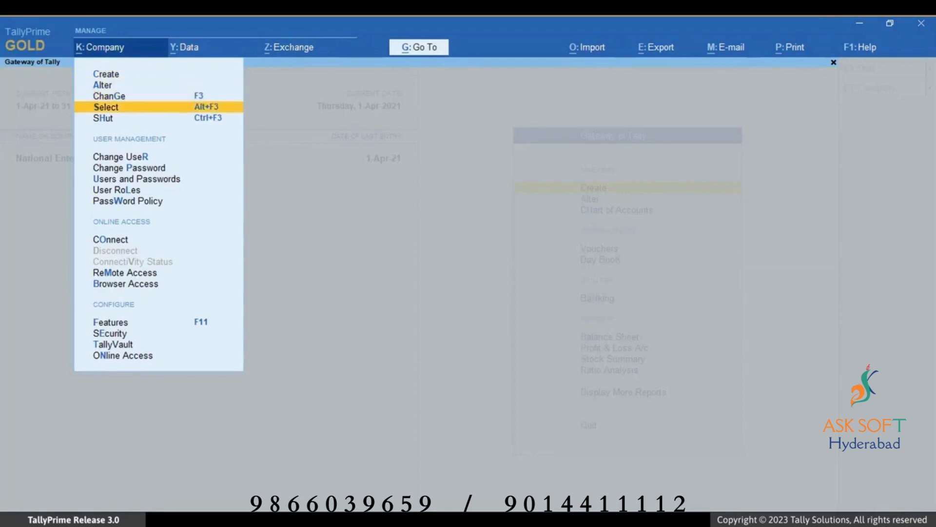
pyautogui.press('Return')
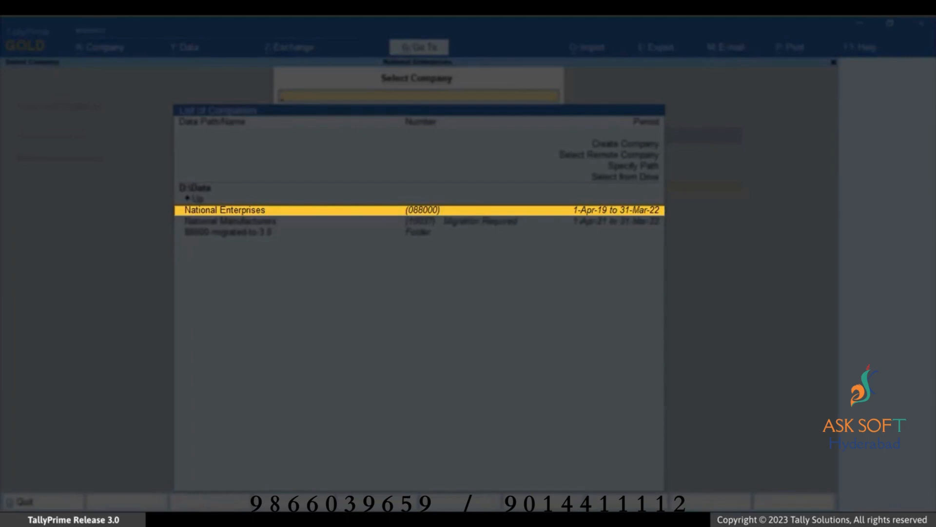
pyautogui.press('Down')
pyautogui.press('Down')
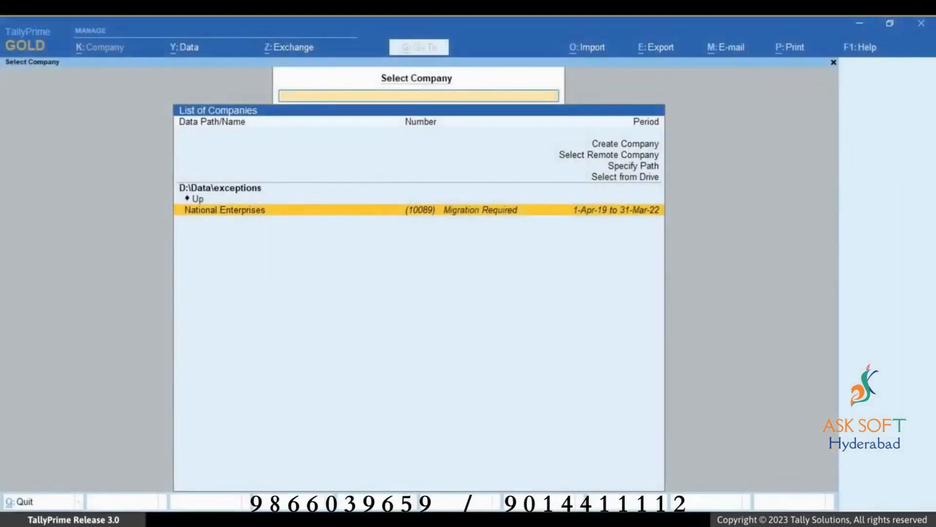
# Select National Enterprises in D:\Data\exceptions and migrate its data
pyautogui.press('Return')
pyautogui.press('Return')
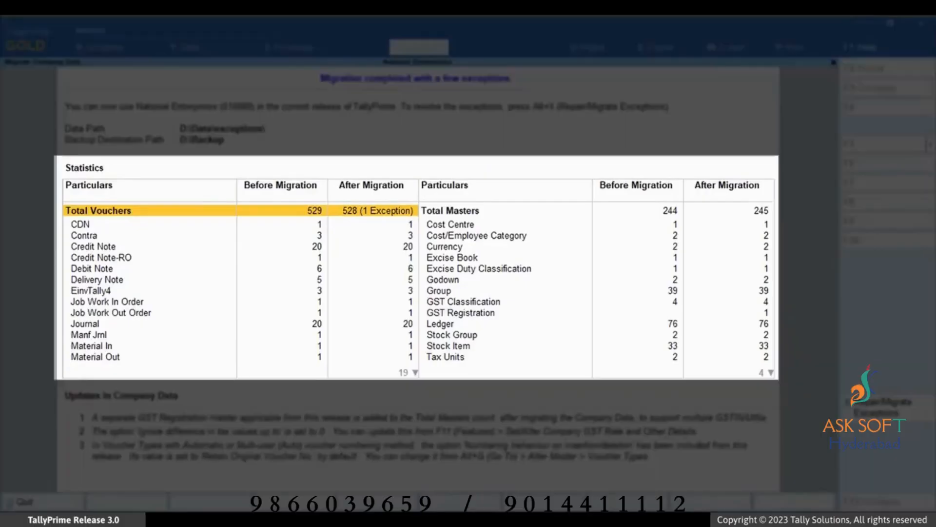
# Examine the before and after migration counts of each voucher type, down to Sales
pyautogui.press('Down')
pyautogui.press('Down')
pyautogui.press('Down')
pyautogui.press('Down')
pyautogui.press('Down')
pyautogui.press('Down')
pyautogui.press('Down')
pyautogui.press('Down')
pyautogui.press('Down')
pyautogui.press('Down')
pyautogui.press('Down')
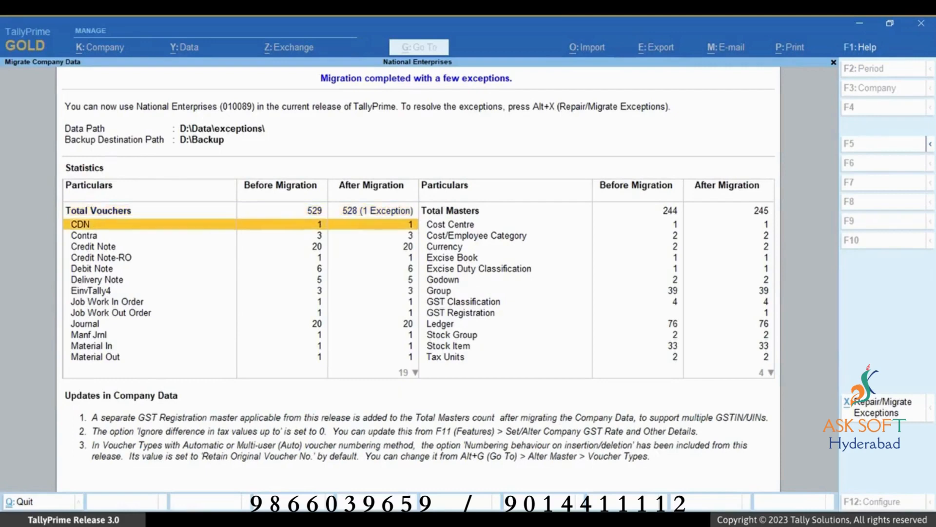
pyautogui.press('Down')
pyautogui.press('Down')
pyautogui.press('Down')
pyautogui.press('Down')
pyautogui.press('Down')
pyautogui.press('Down')
pyautogui.press('Down')
pyautogui.press('Down')
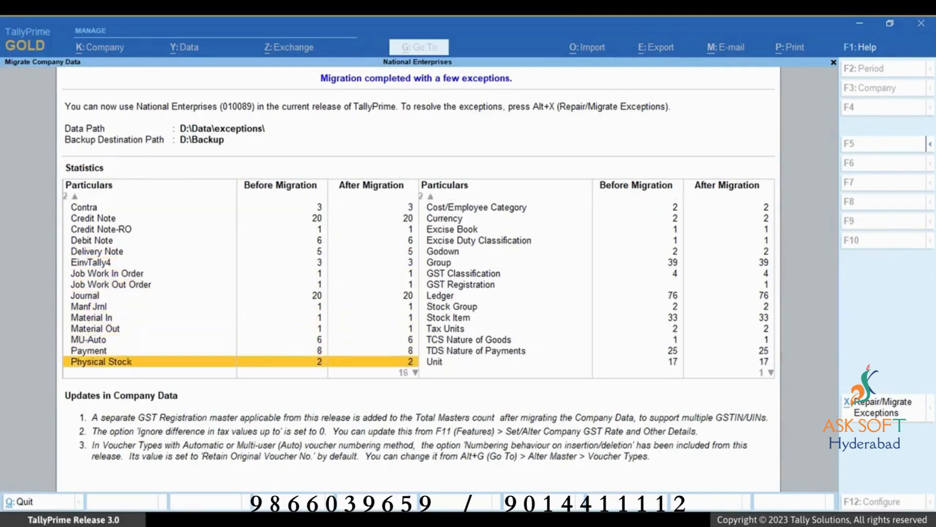
pyautogui.press('Down')
pyautogui.press('Down')
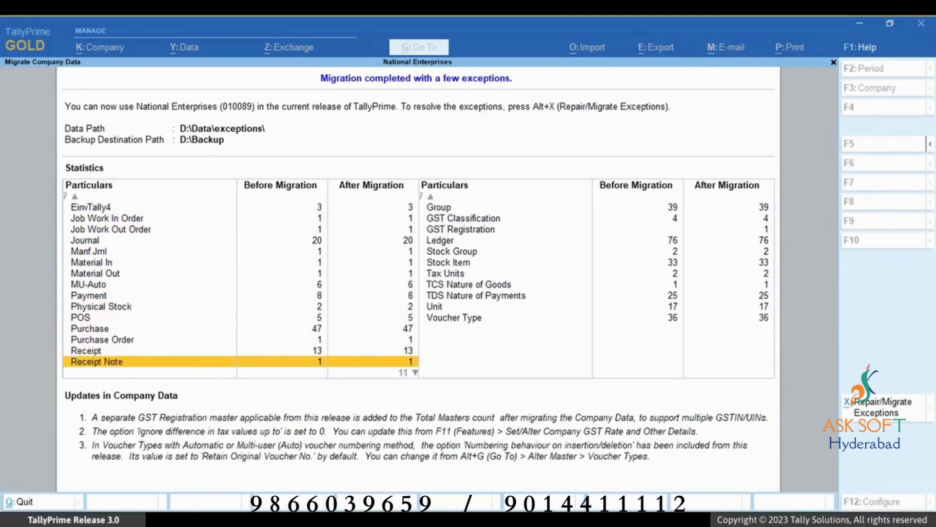
pyautogui.press('Down')
pyautogui.press('Down')
pyautogui.press('Down')
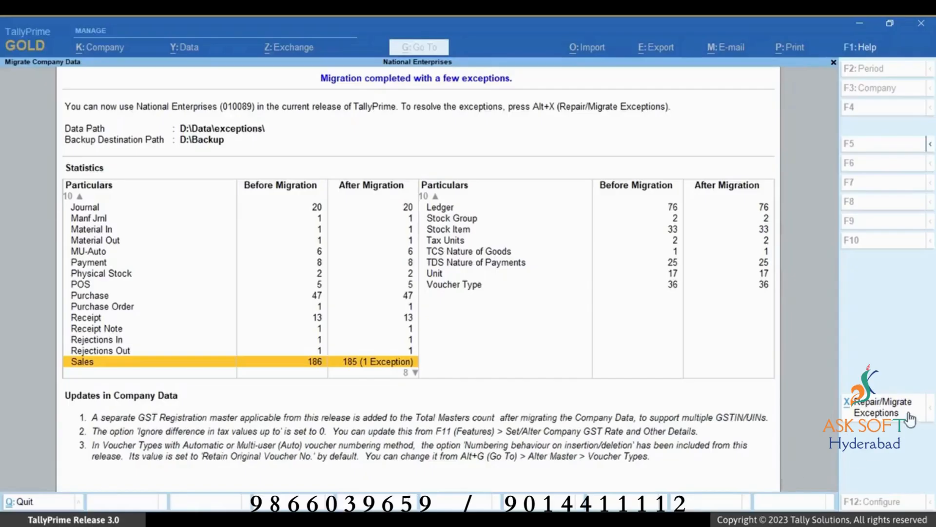
# Open the Repair/Migrate Exceptions report and drill into the Sales entry under "Voucher Date is earlier than Financial year beginning from date"
pyautogui.click(907, 415)
pyautogui.press('Down')
pyautogui.press('Return')
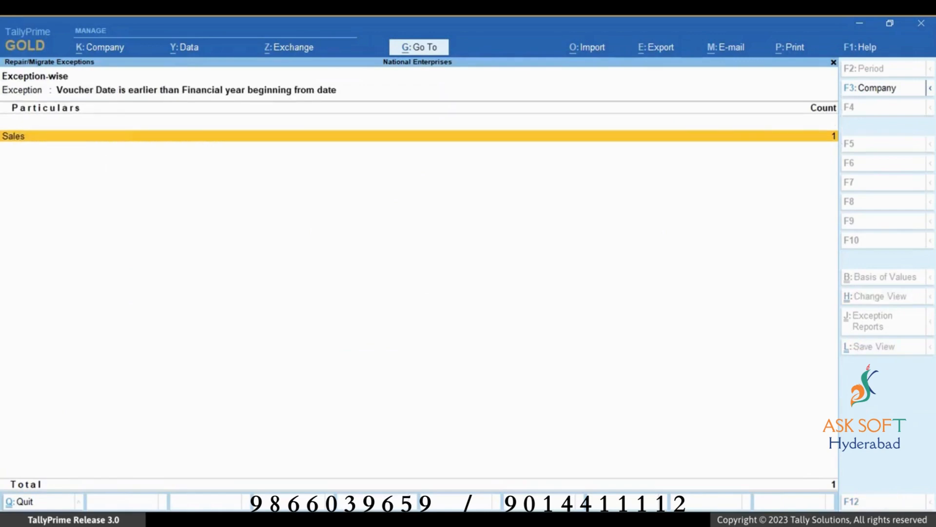
pyautogui.press('Return')
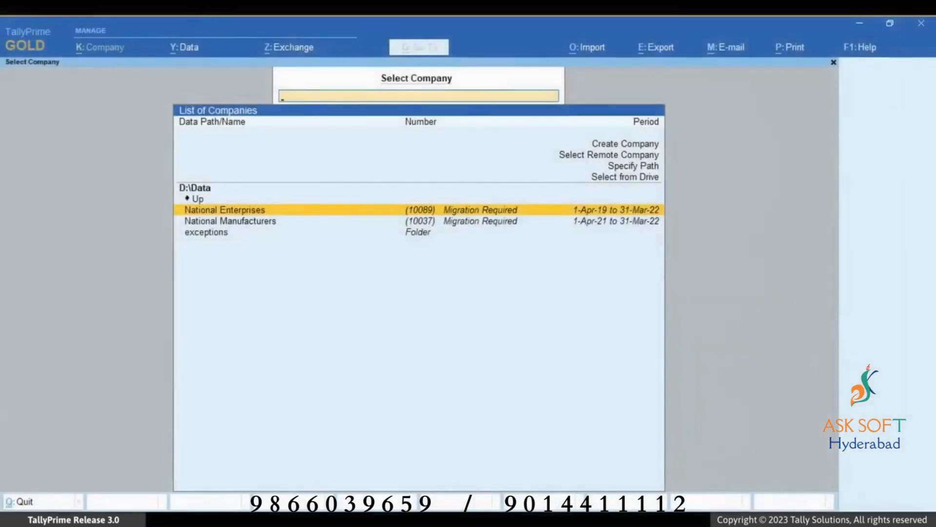
# Start migrating National Manufacturers from D:\Data with the current configuration and interrupt the migration while masters are being created
pyautogui.press('Down')
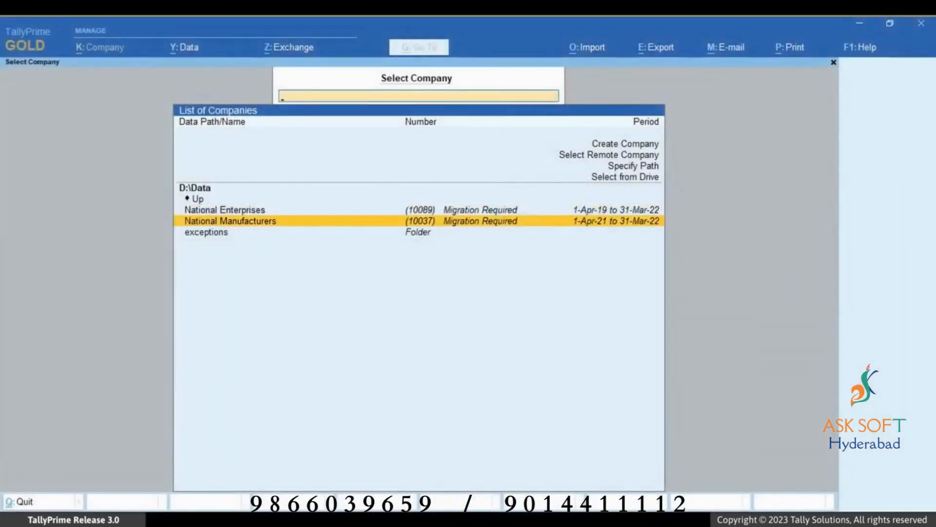
pyautogui.press('Return')
pyautogui.press('Return')
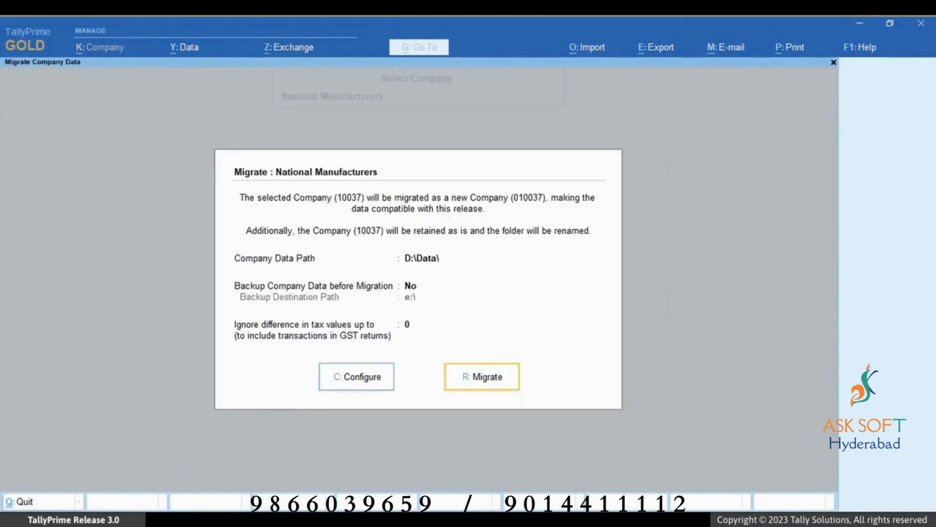
pyautogui.press('Return')
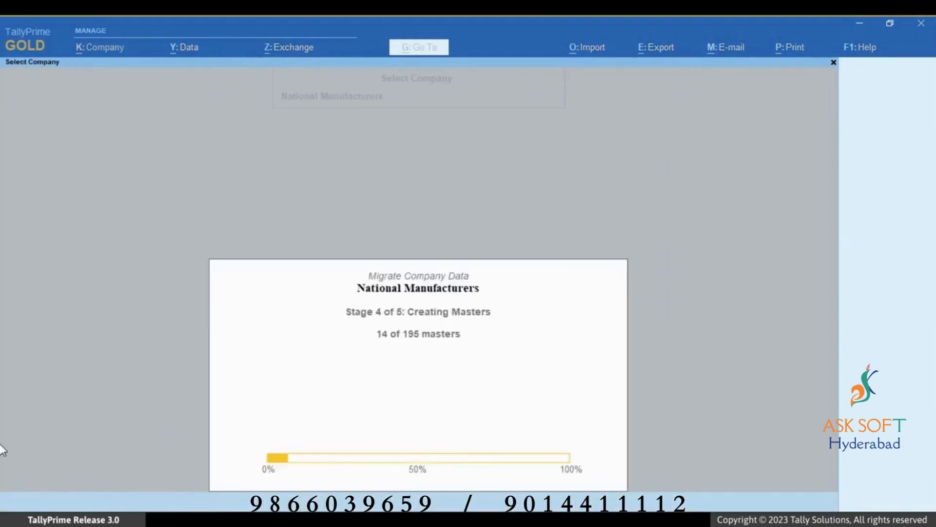
pyautogui.press('Escape')
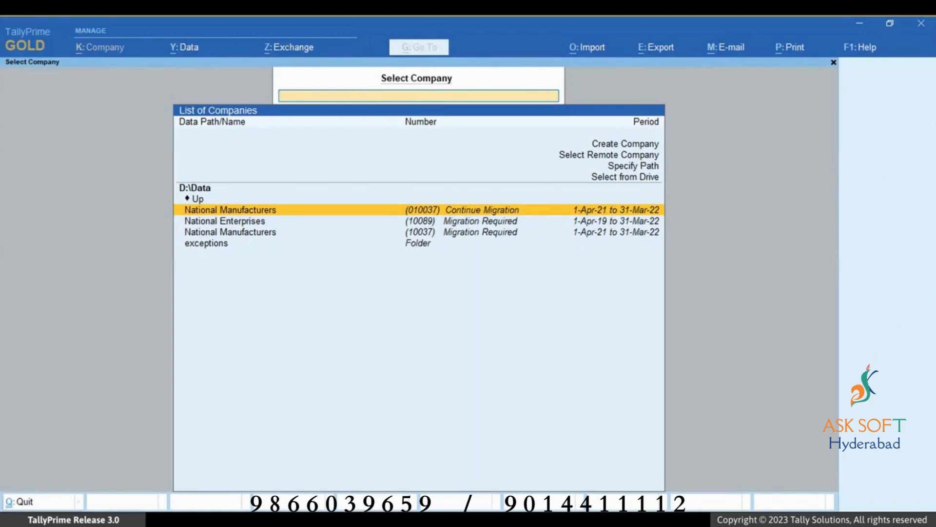
# Resume the interrupted migration of National Manufacturers, entering the company username and password, and confirm completing it
pyautogui.press('Return')
pyautogui.press('Return')
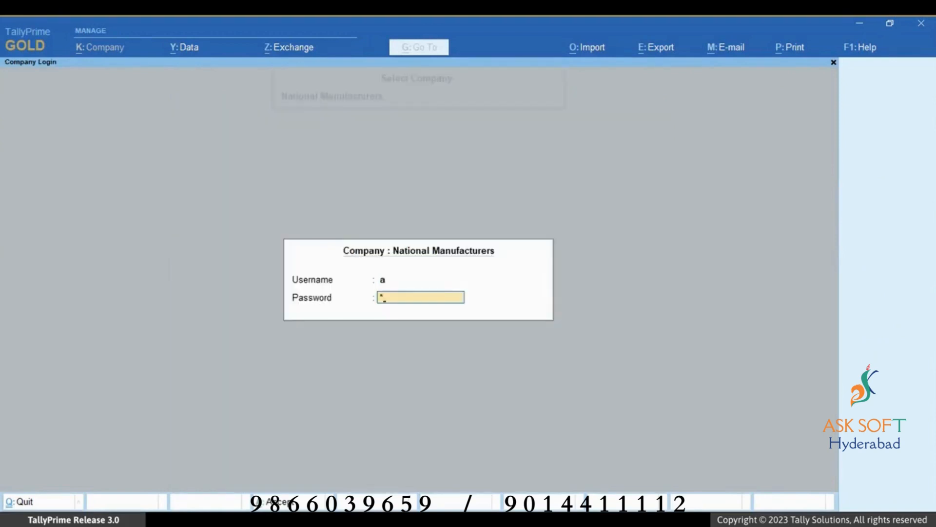
pyautogui.press('Return')
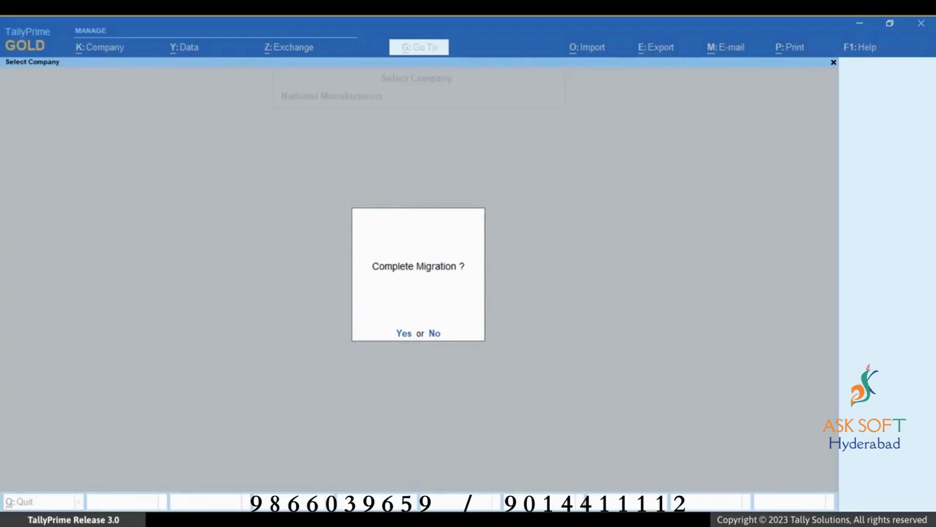
pyautogui.press('Return')
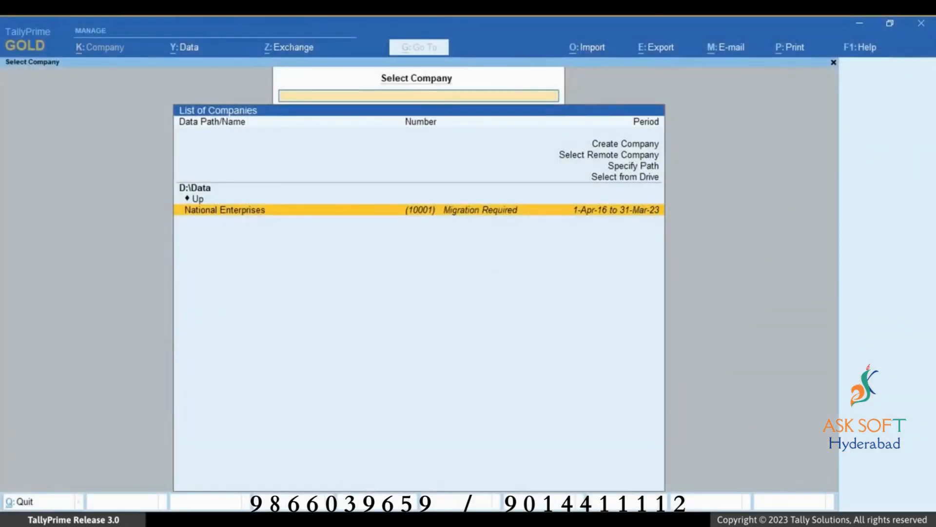
# Select National Enterprises in D:\Data and migrate its data with the current configuration
pyautogui.press('Return')
pyautogui.press('Return')
pyautogui.press('Return')
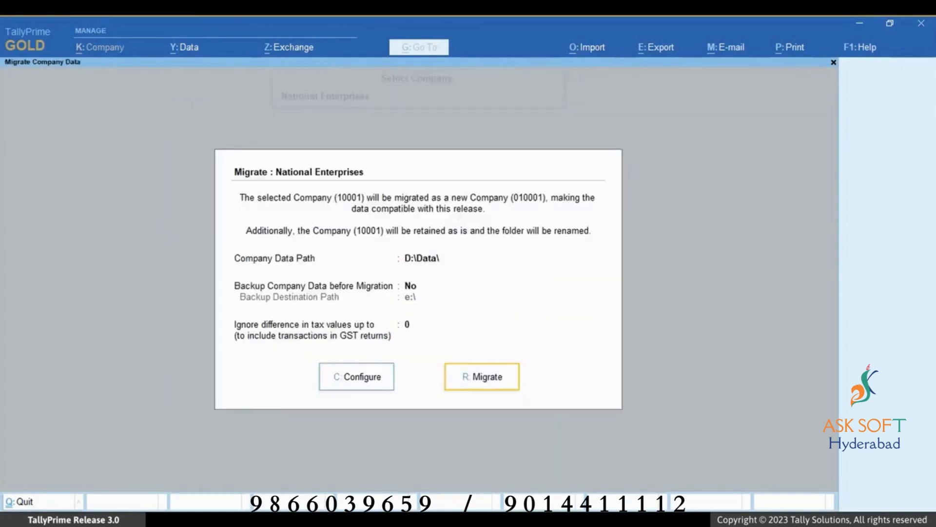
pyautogui.press('Return')
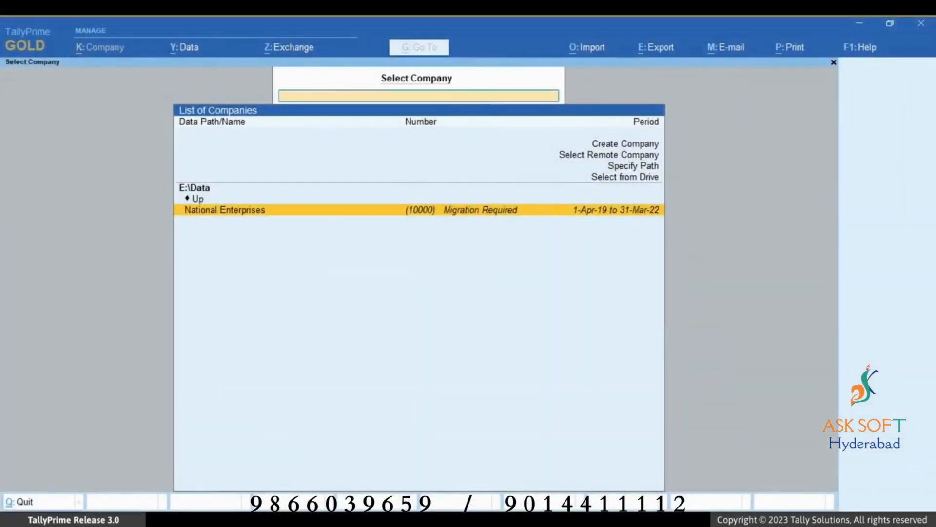
# Select National Enterprises in E:\Data, enter the company username and password, and try to migrate its data
pyautogui.press('Return')
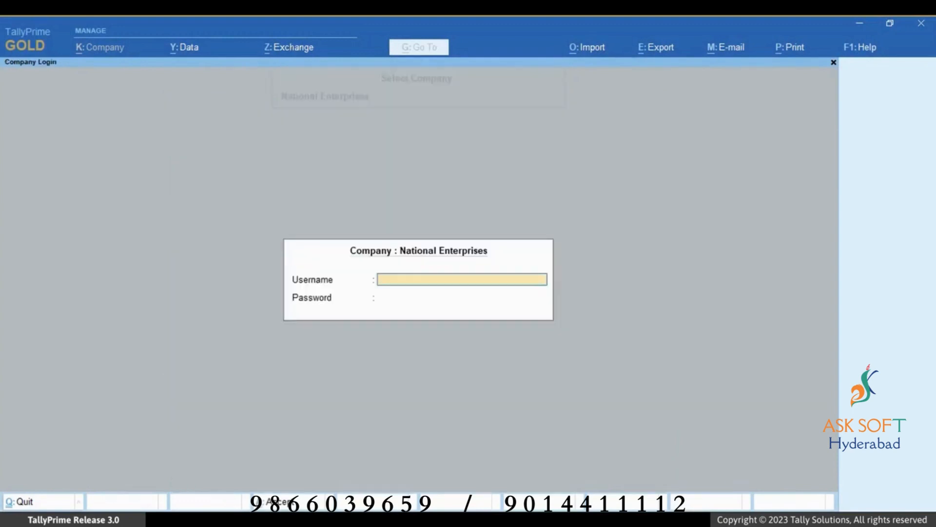
pyautogui.write('a')
pyautogui.press('Return')
pyautogui.press('Return')
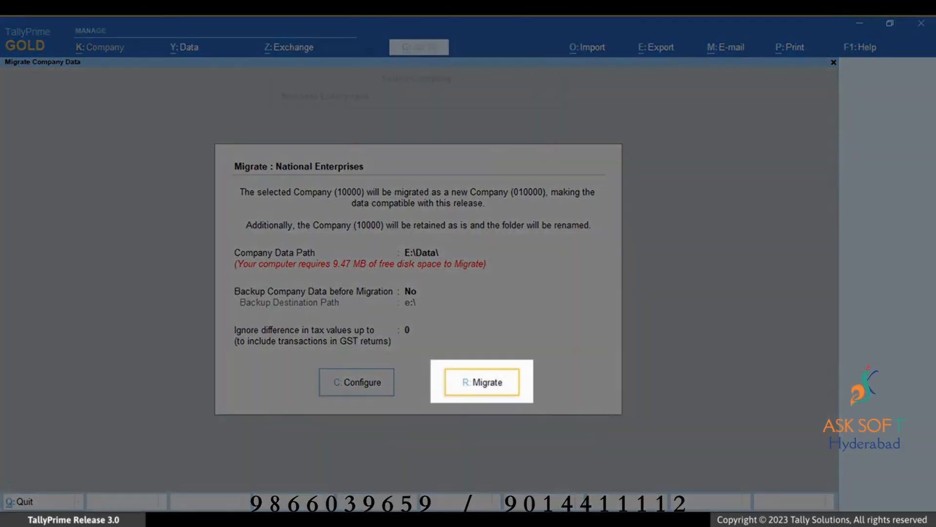
pyautogui.press('r')
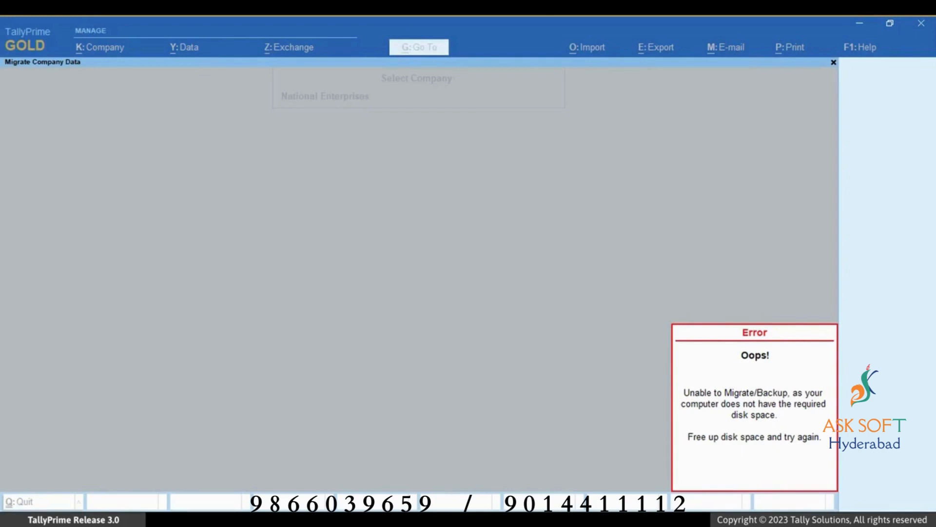
pyautogui.press('Escape')
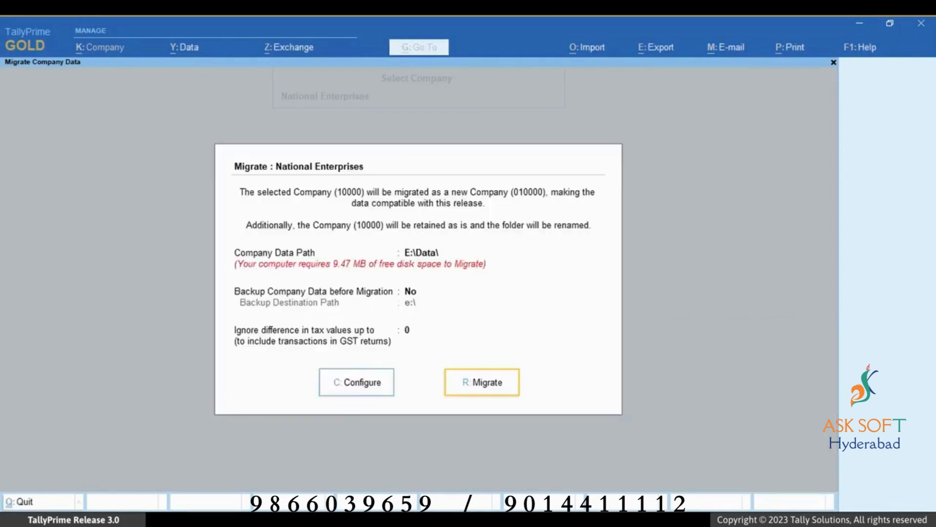
# Set Backup Company Data before Migration to Yes in the migration configuration for National Enterprises and accept it
pyautogui.press('c')
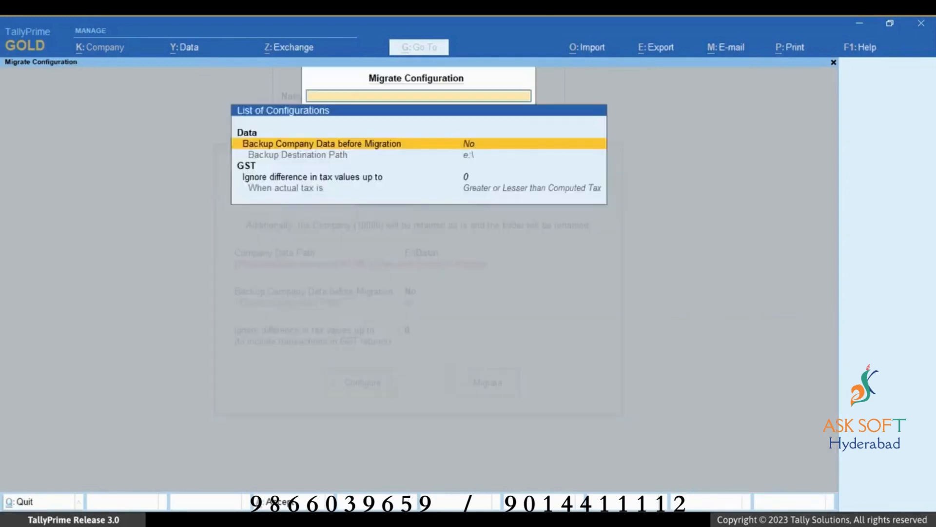
pyautogui.press('Return')
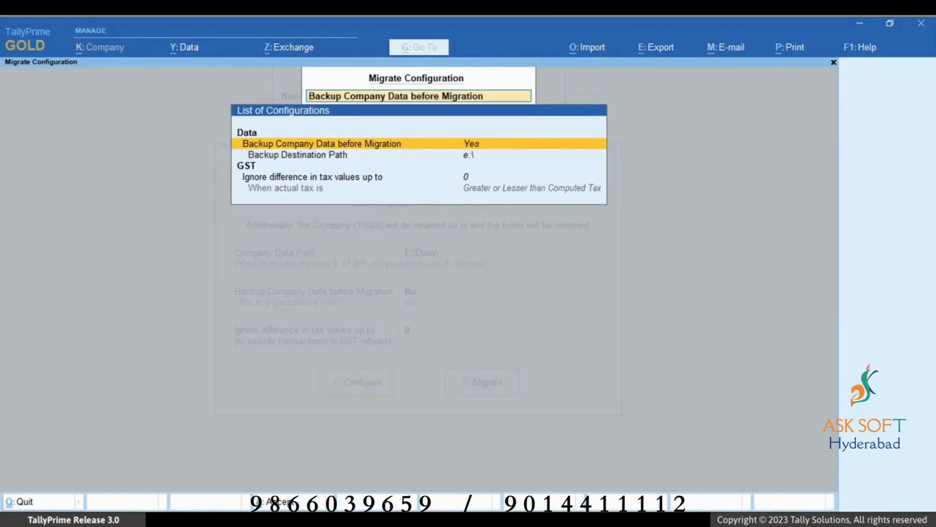
pyautogui.hotkey('ctrl', 'a')
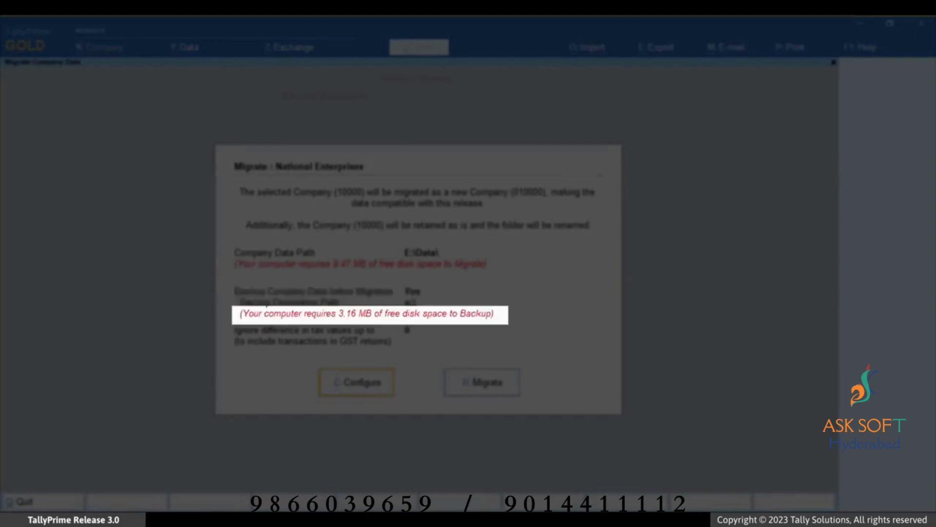
# Set the Backup Destination Path to D:\Backup in the migration configuration
pyautogui.press('c')
pyautogui.press('Down')
pyautogui.press('Return')
pyautogui.press('Up')
pyautogui.press('Return')
pyautogui.press('Down')
pyautogui.press('Return')
pyautogui.press('Down')
pyautogui.press('Down')
pyautogui.press('Return')
pyautogui.press('Return')
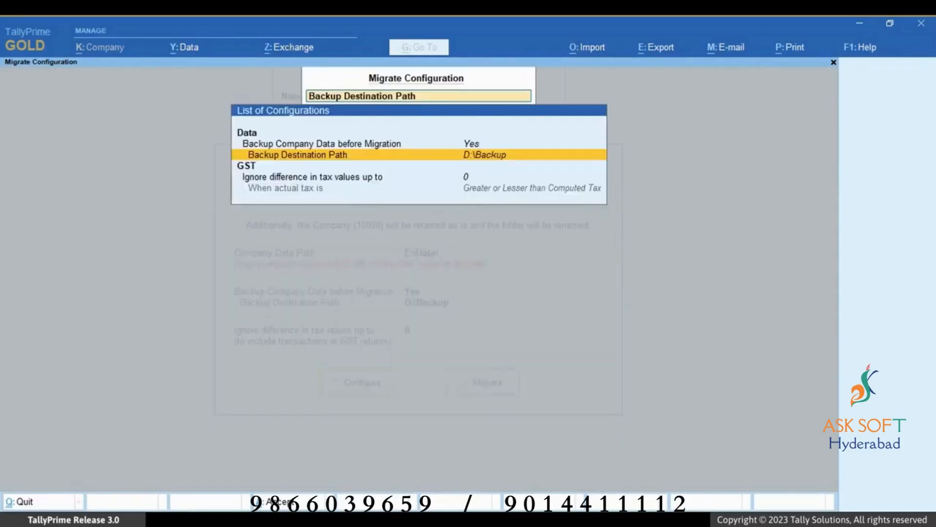
# Set Backup Company Data before Migration to No in the migration configuration
pyautogui.press('Up')
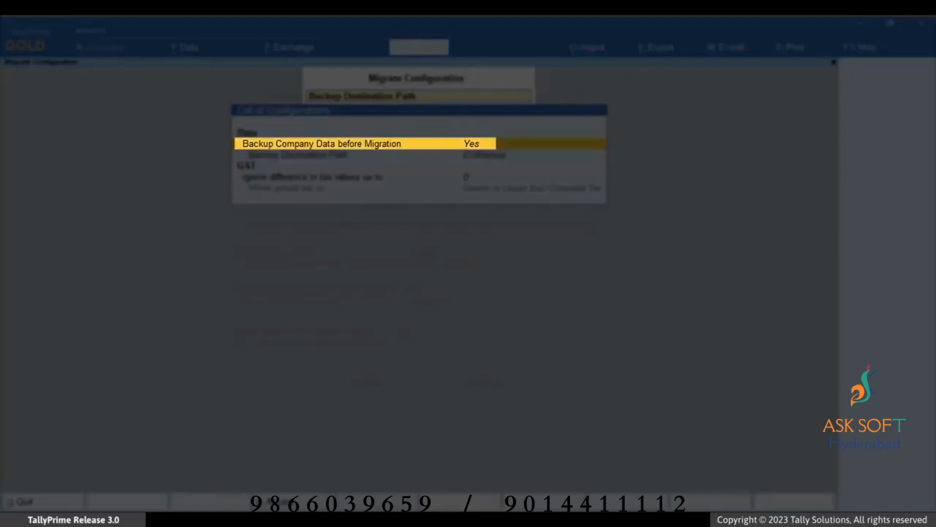
pyautogui.press('Return')
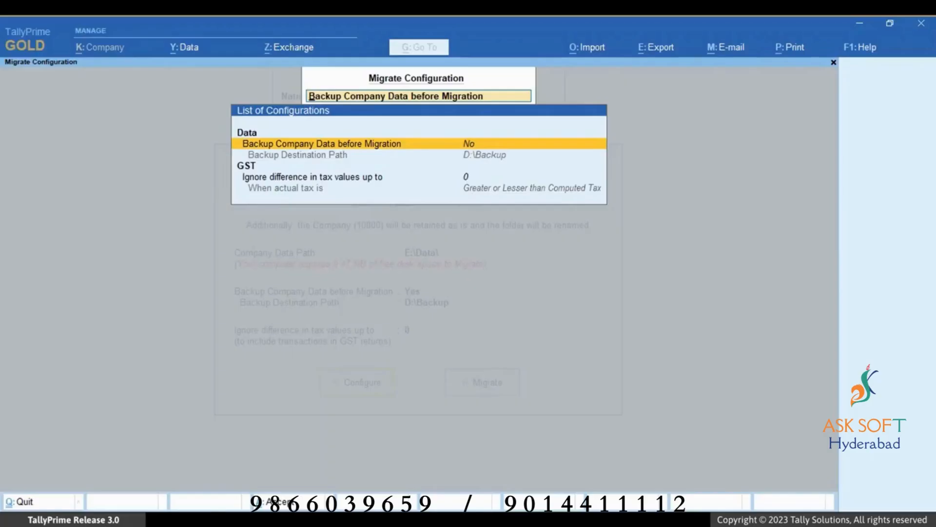